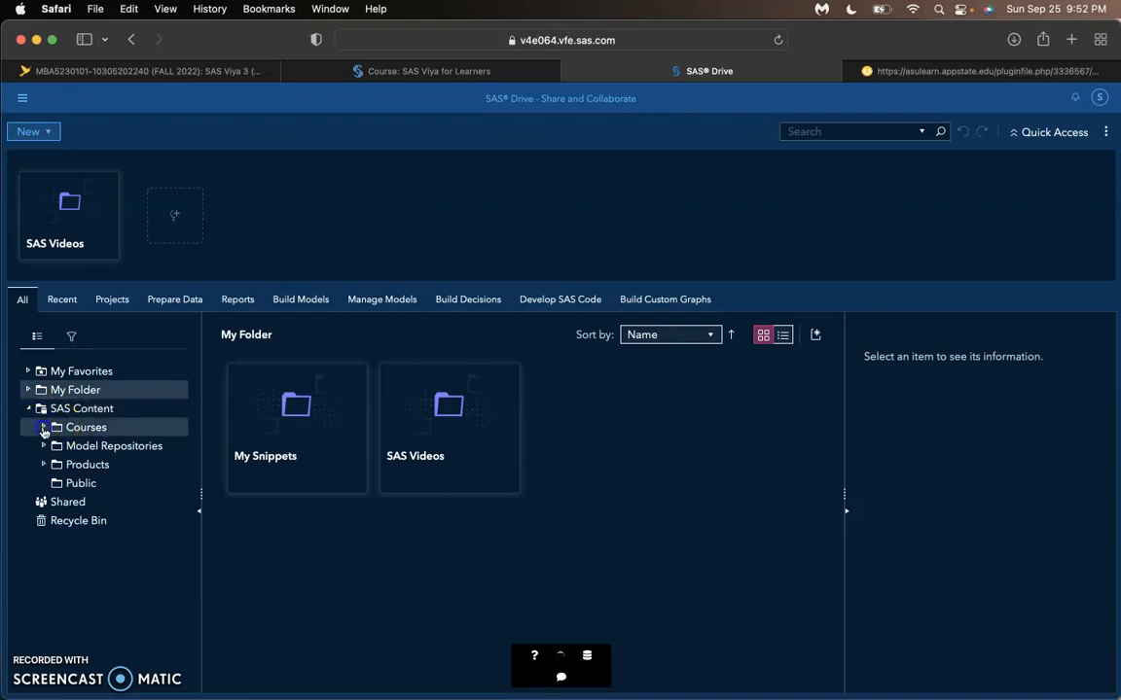
- Open the VA1- Demo2.2 data plan from SAS Content > Courses > YVA185 > Basics > Demos (Marketing)
{"action": "left_click", "coordinate": [44, 428]}
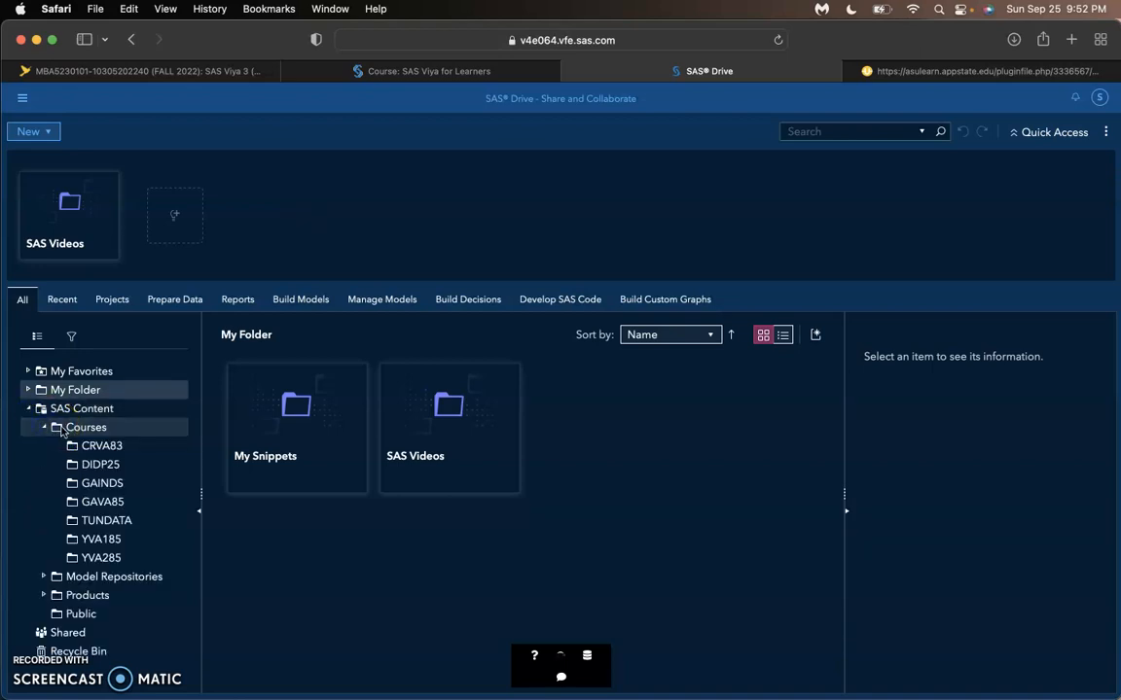
{"action": "left_click", "coordinate": [59, 539]}
{"action": "left_click", "coordinate": [90, 542]}
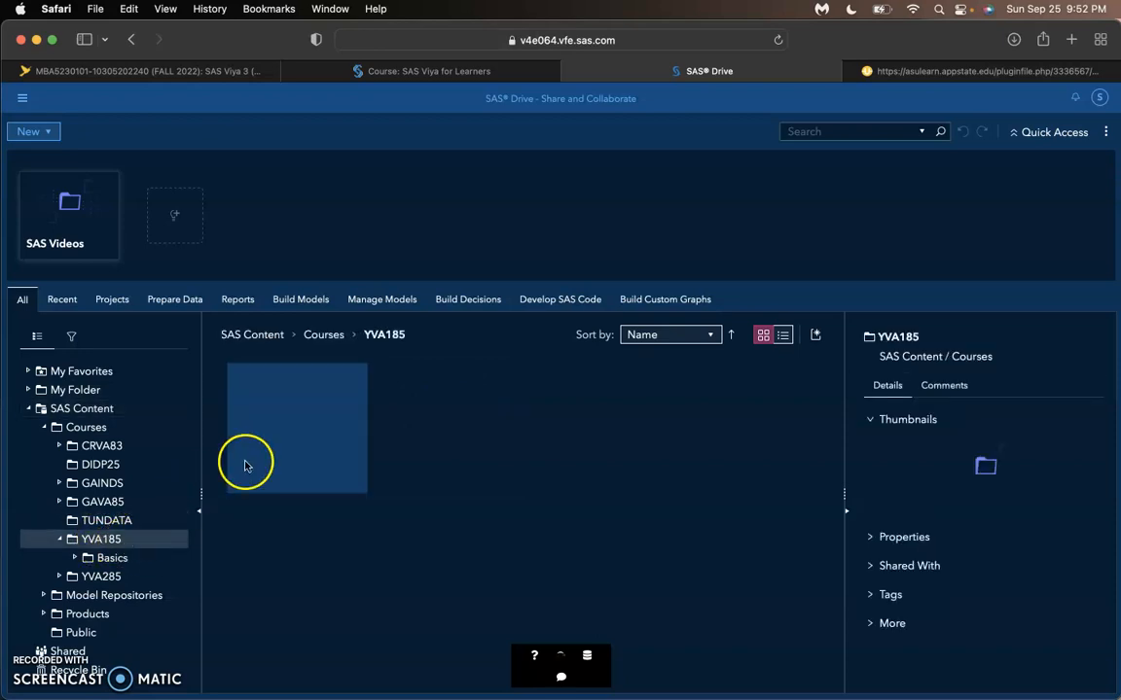
{"action": "double_click", "coordinate": [322, 426]}
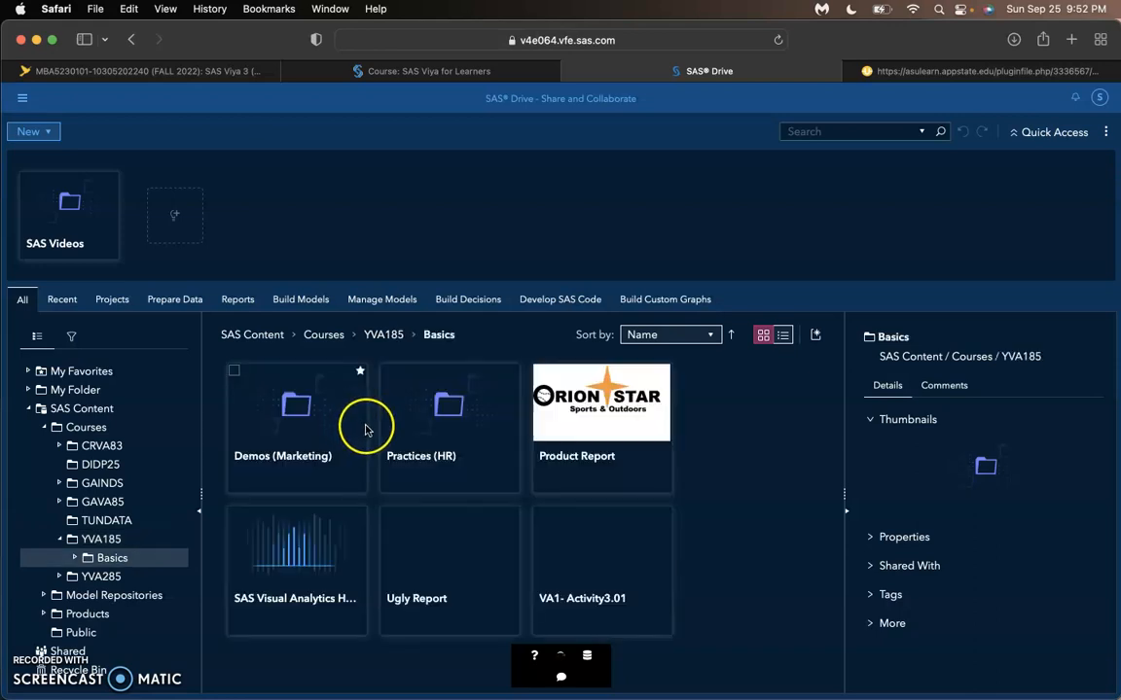
{"action": "left_click", "coordinate": [325, 437]}
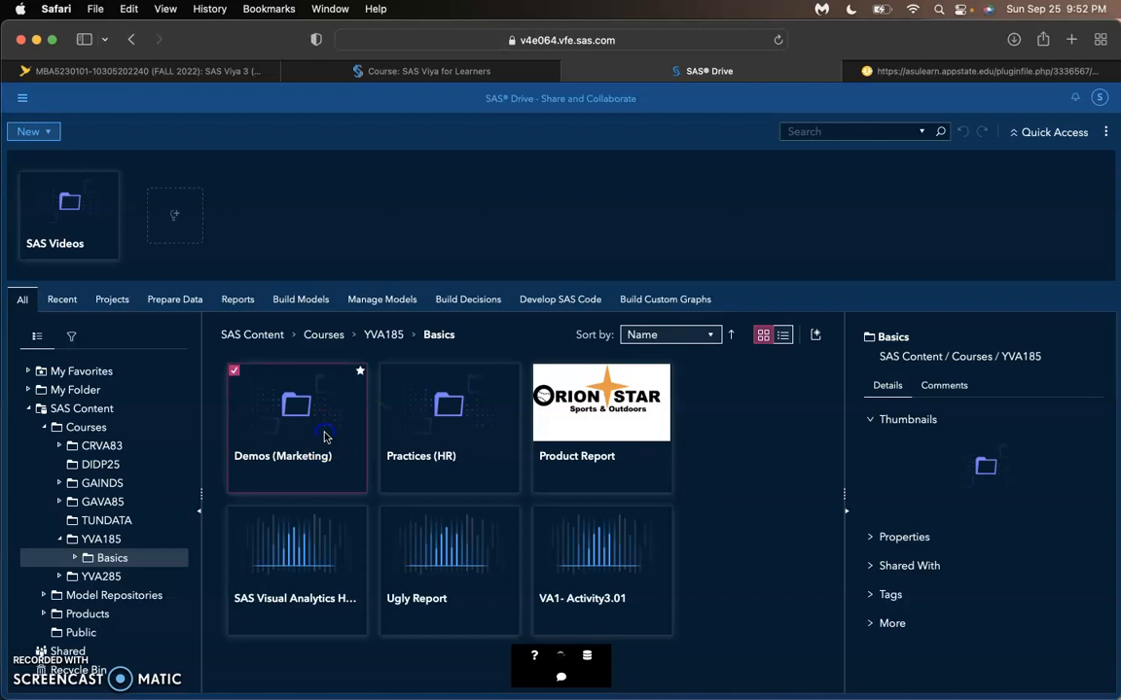
{"action": "double_click", "coordinate": [325, 437]}
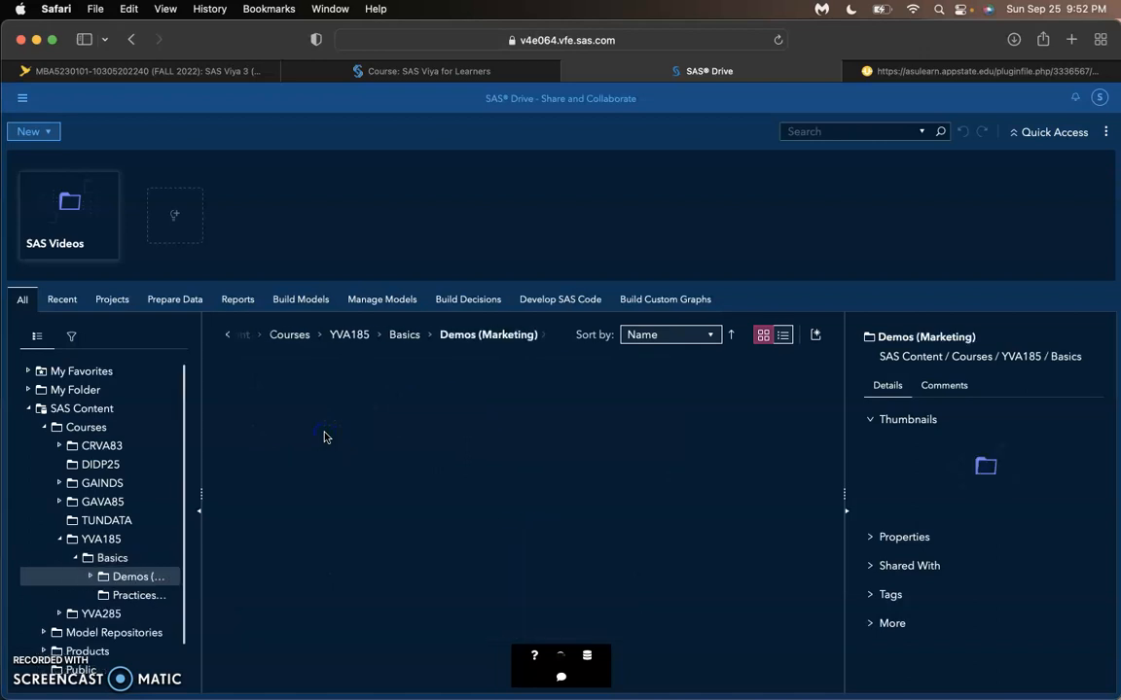
{"action": "left_click", "coordinate": [441, 438]}
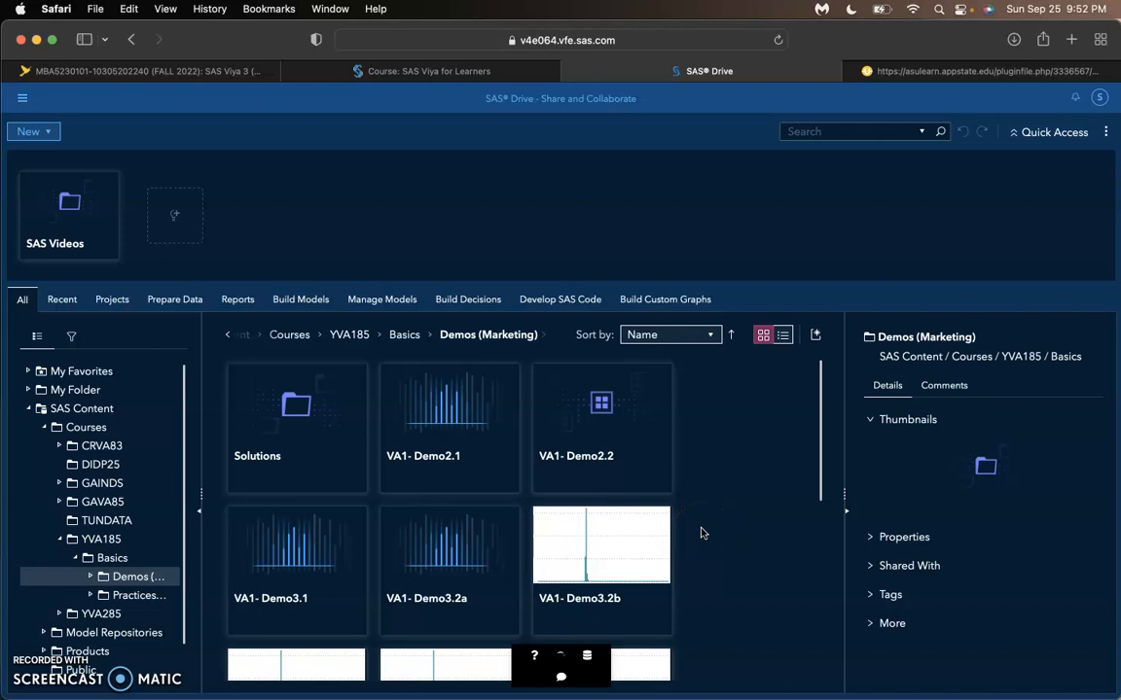
{"action": "double_click", "coordinate": [595, 425]}
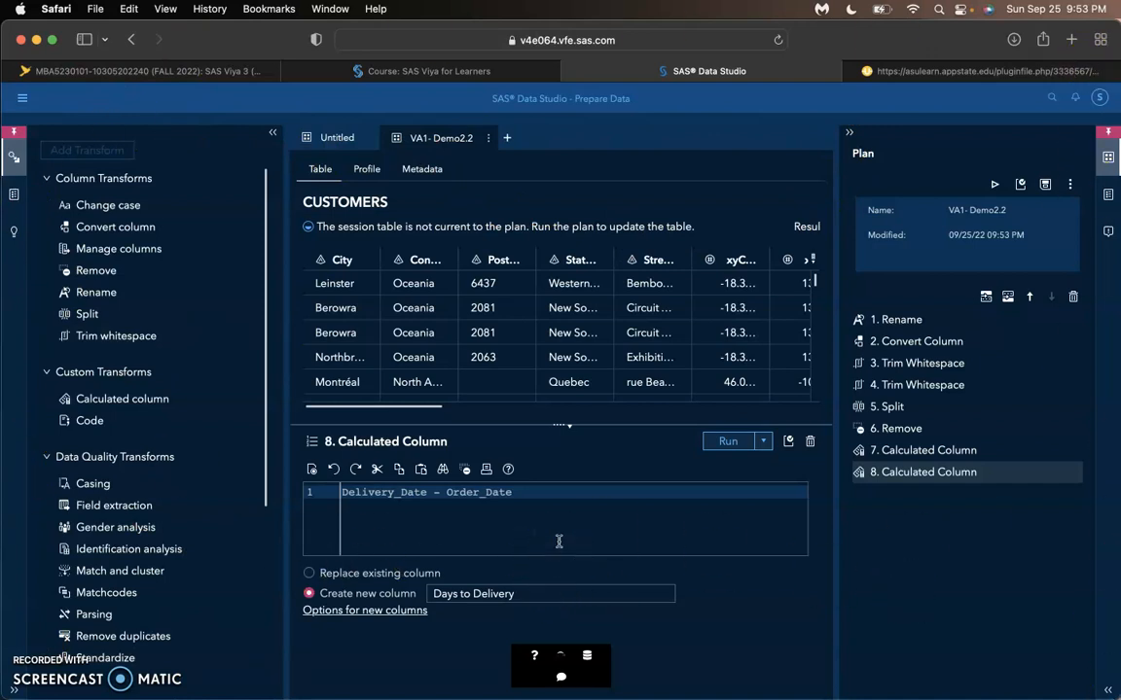
- Review the CUSTOMERS table's metadata and profile, and run the plan from its final Calculated Column transform
{"action": "left_click", "coordinate": [421, 171]}
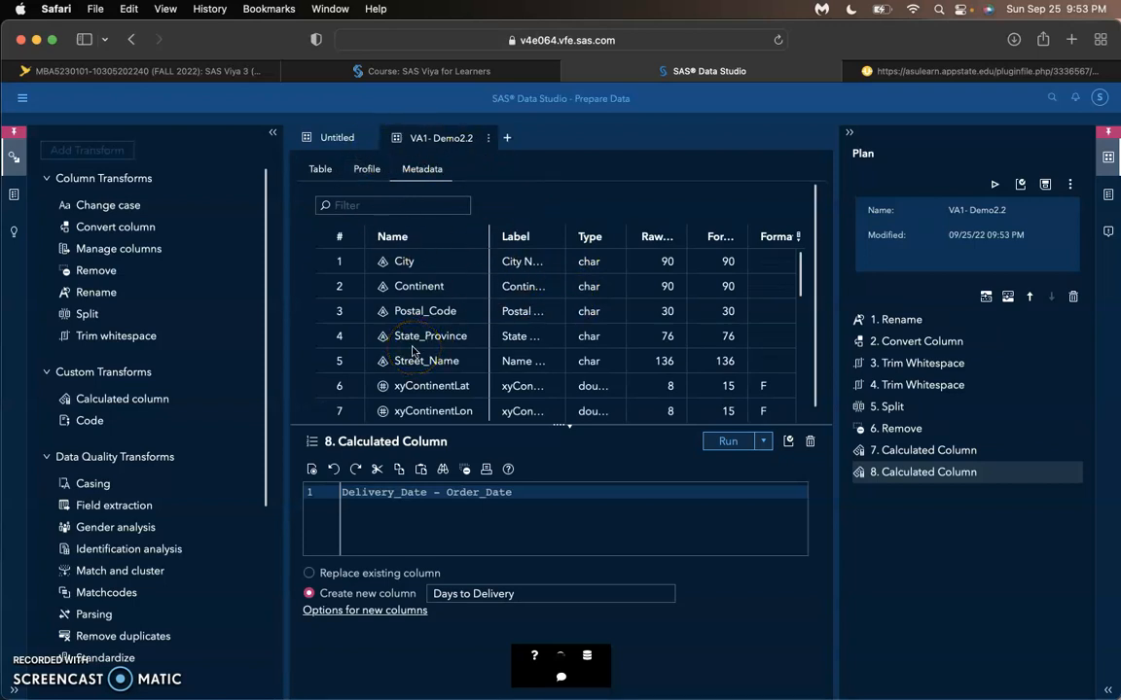
{"action": "left_click", "coordinate": [367, 170]}
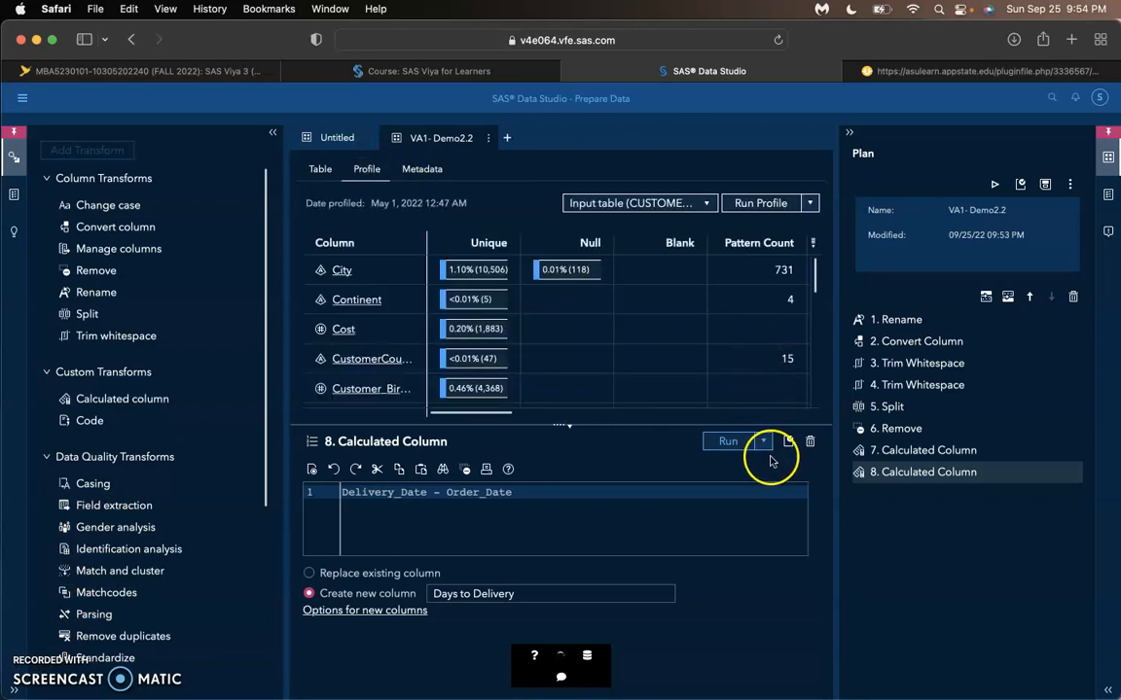
{"action": "left_click", "coordinate": [738, 451]}
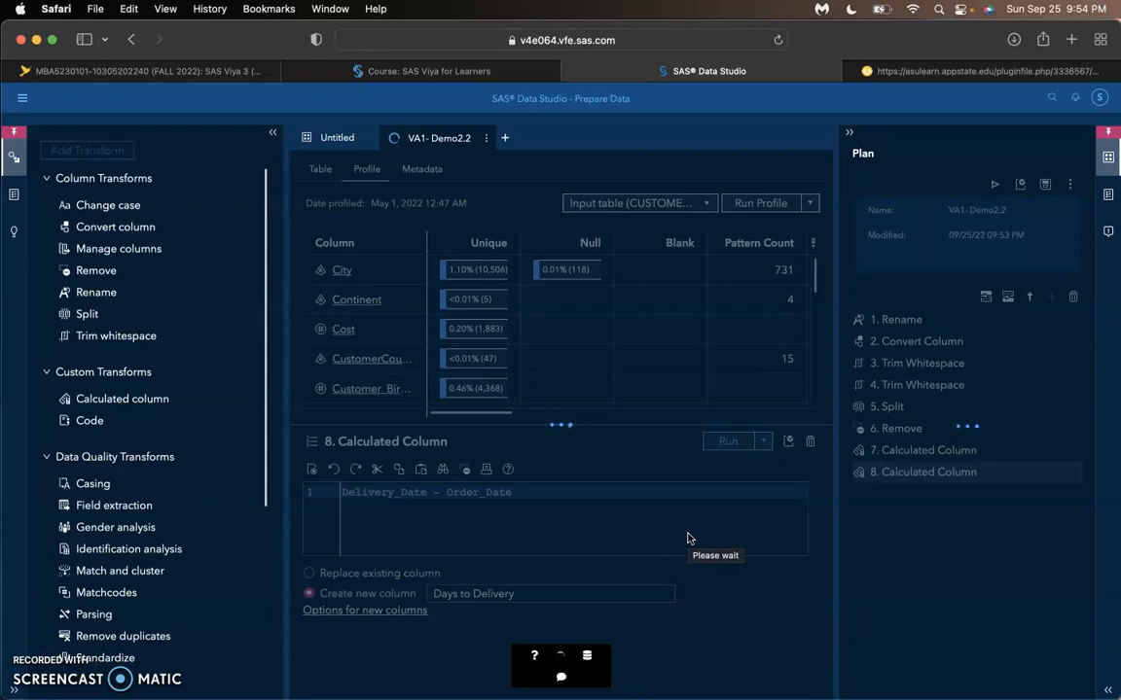
{"action": "left_click", "coordinate": [204, 573]}
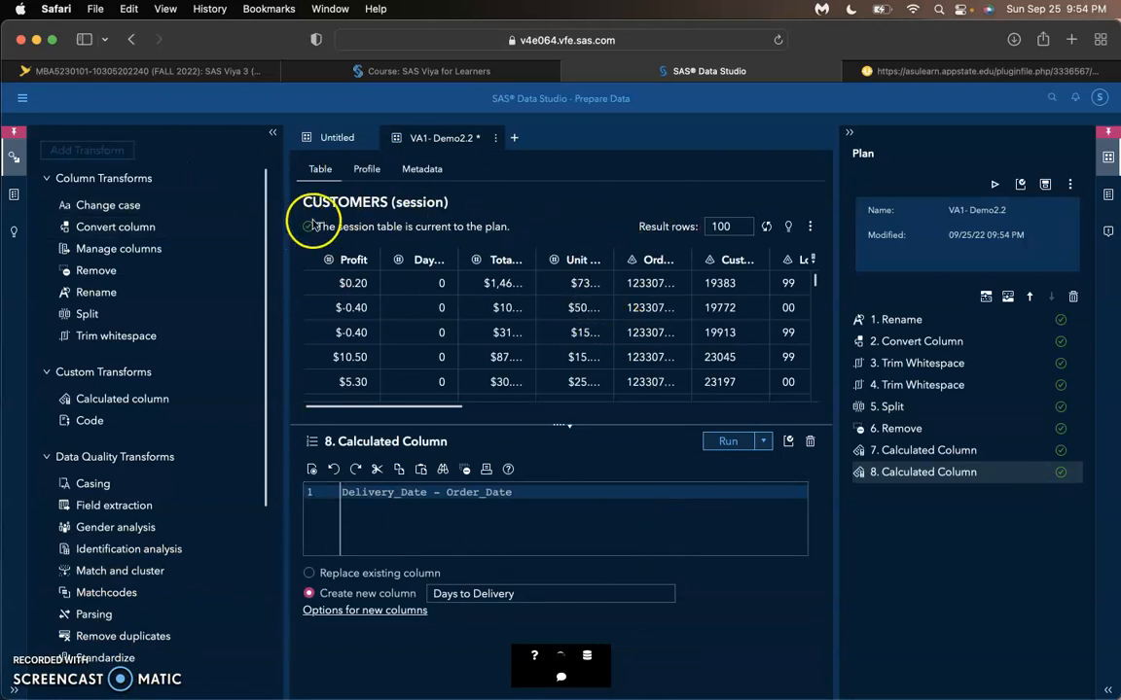
{"action": "left_click", "coordinate": [325, 175]}
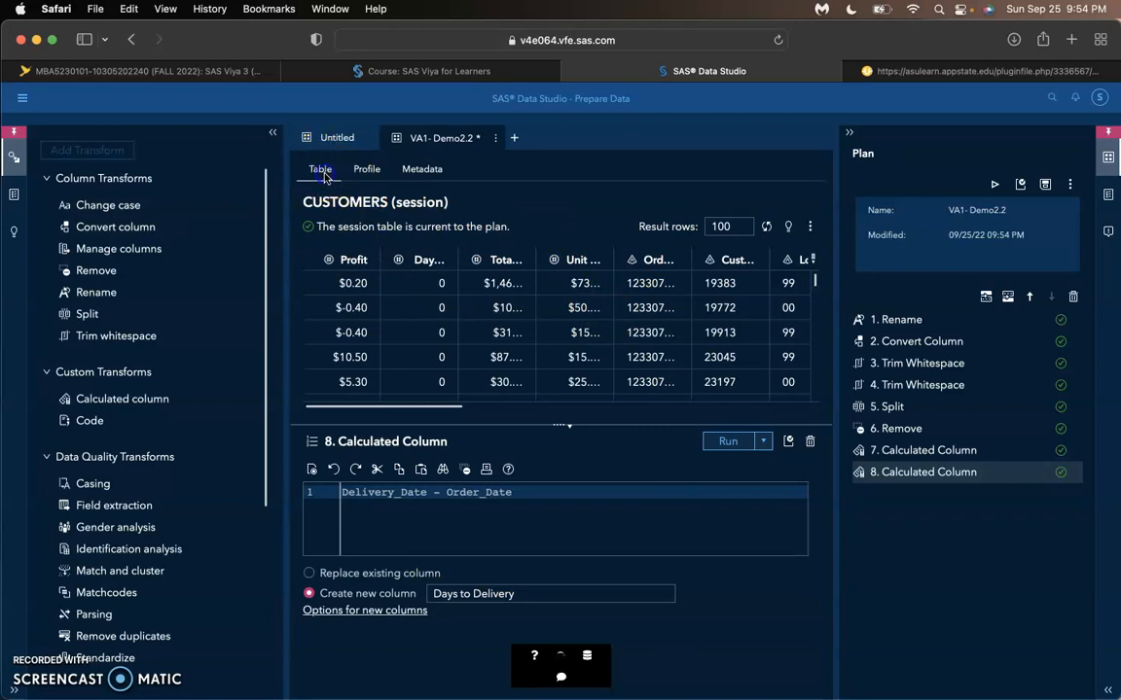
{"action": "left_click", "coordinate": [503, 377]}
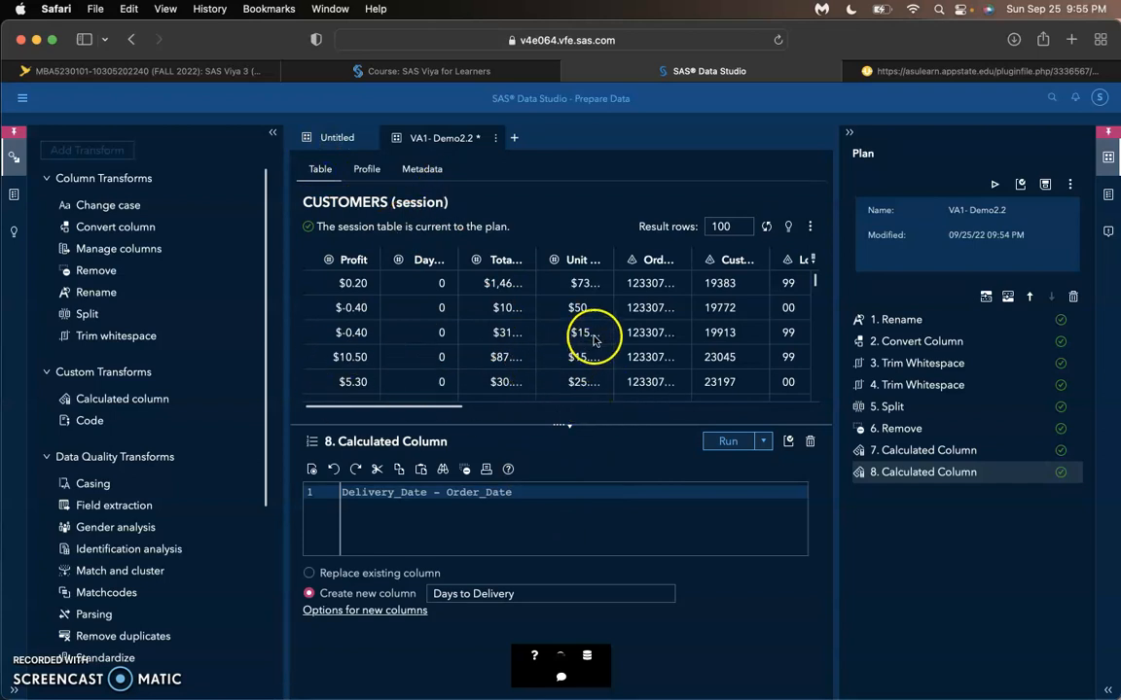
- Compare the properties of the result table with those of the source CUSTOMERS table, and return to the plan's transform list
{"action": "left_click", "coordinate": [1106, 197]}
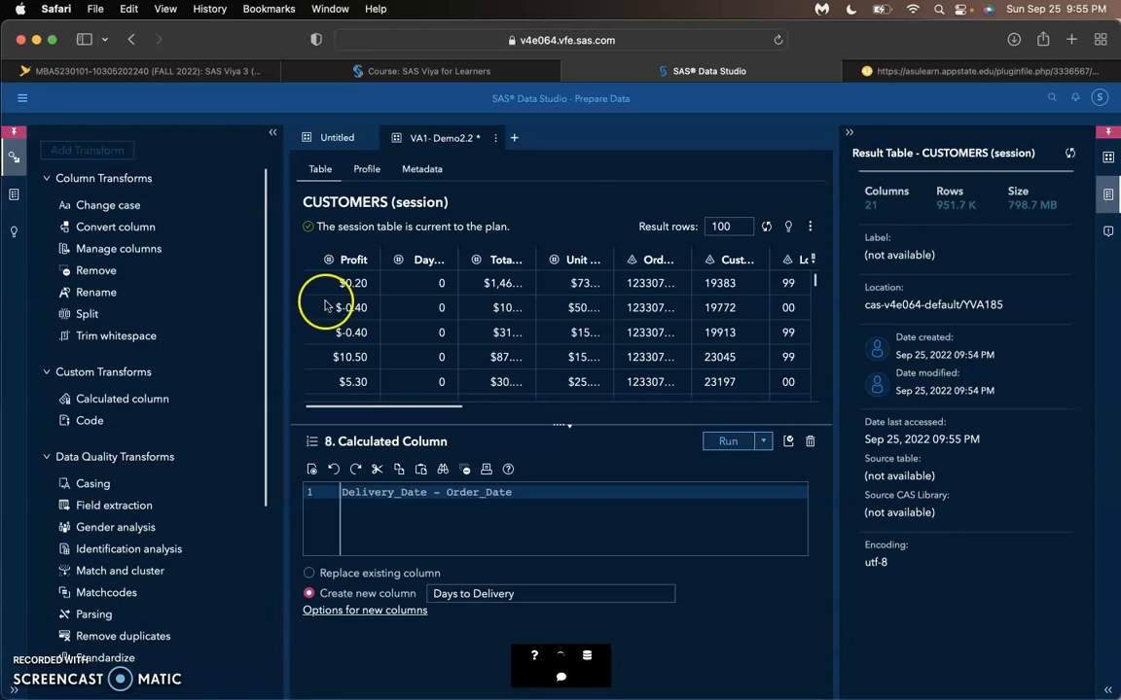
{"action": "left_click", "coordinate": [14, 190]}
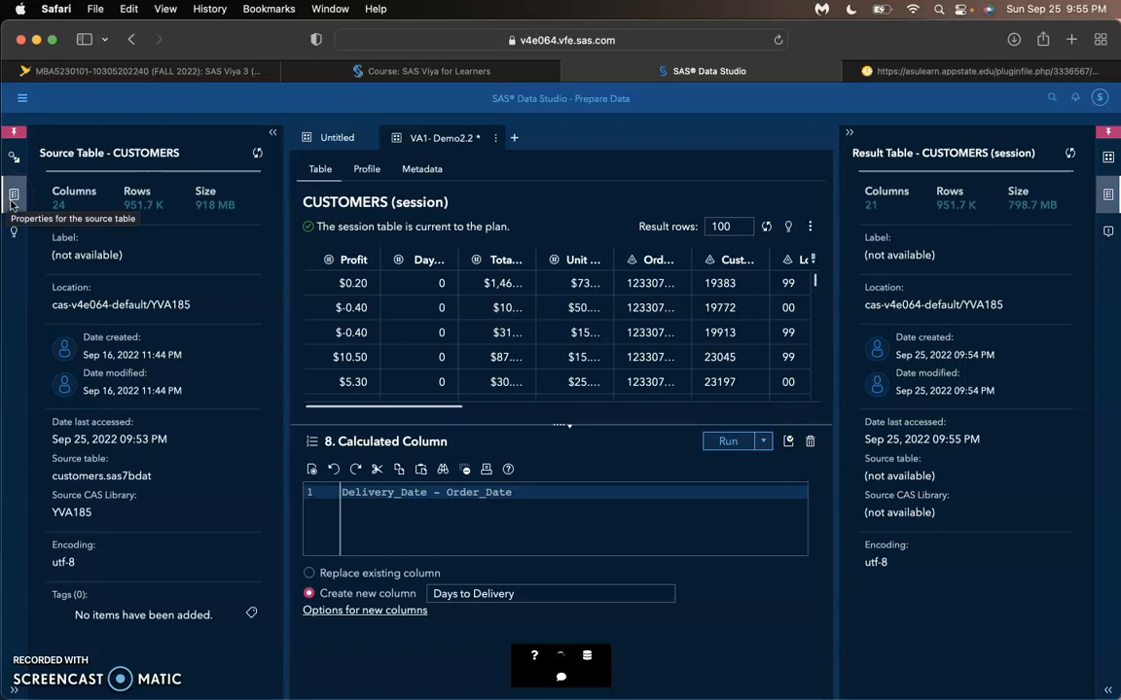
{"action": "left_click", "coordinate": [13, 198]}
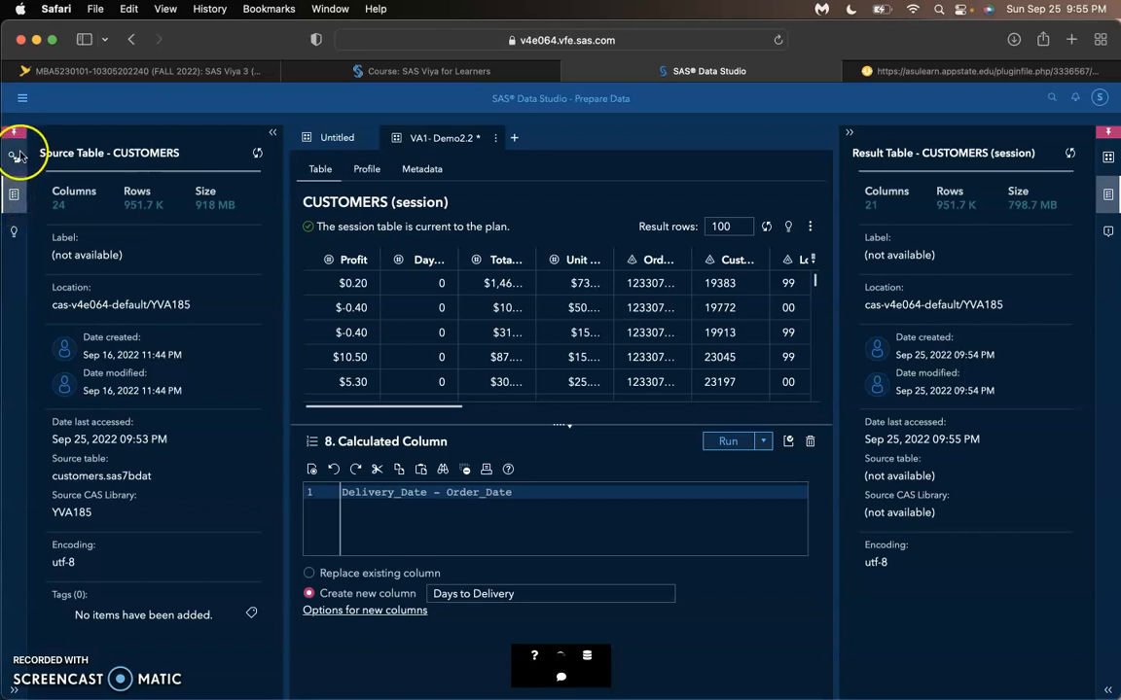
{"action": "left_click", "coordinate": [1107, 159]}
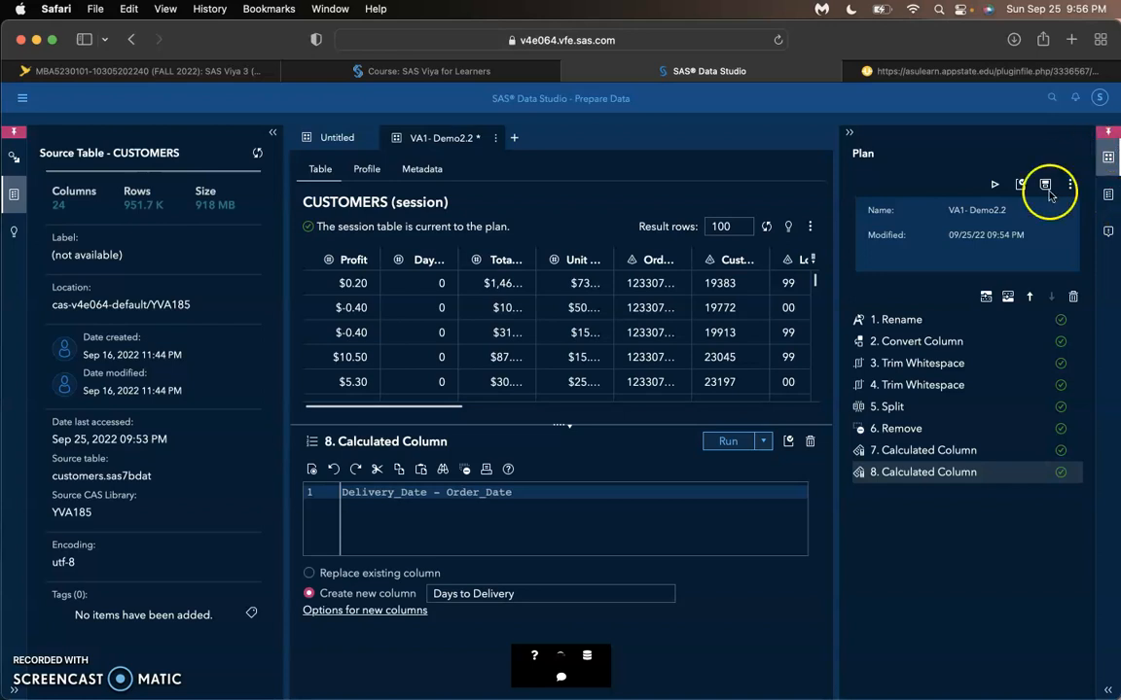
- Examine the Profit expression in the seventh transform and its new-column options, leaving them as they are
{"action": "left_click", "coordinate": [970, 449]}
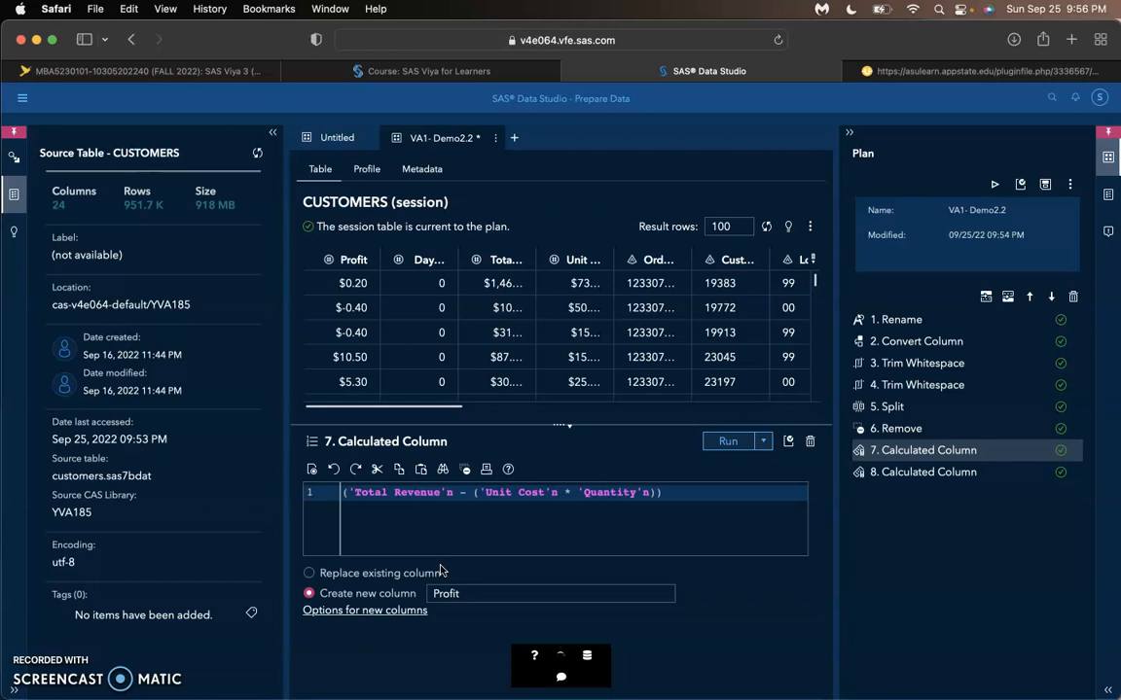
{"action": "left_click", "coordinate": [572, 496]}
{"action": "left_click", "coordinate": [533, 496]}
{"action": "left_click", "coordinate": [336, 613]}
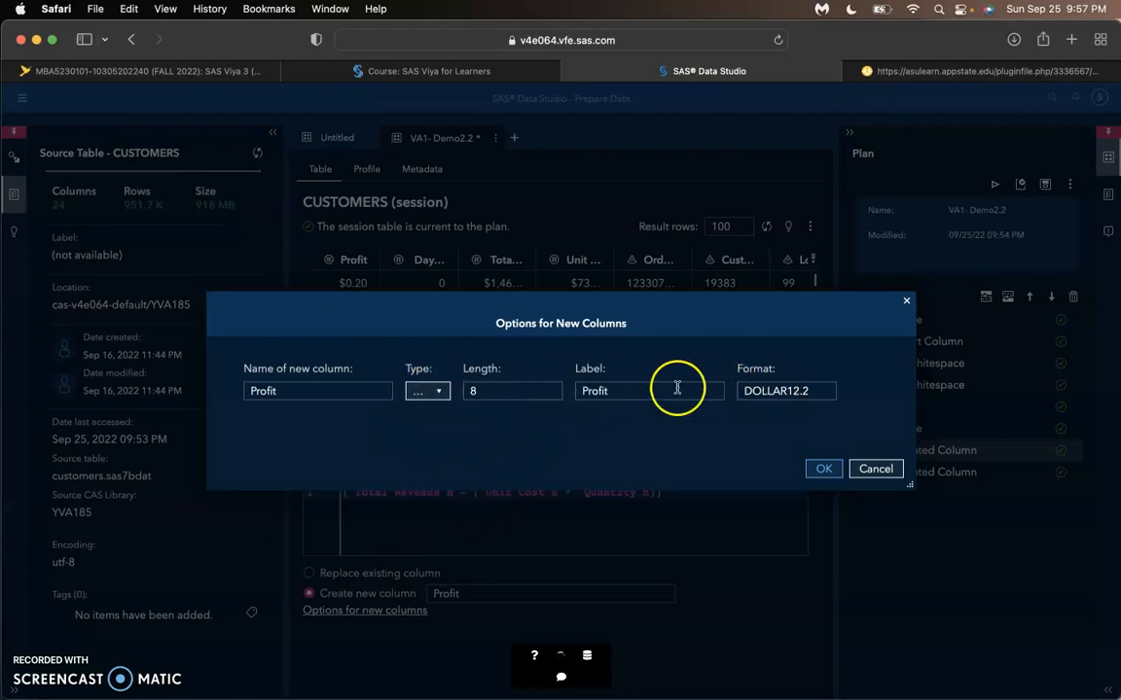
{"action": "left_click", "coordinate": [872, 470]}
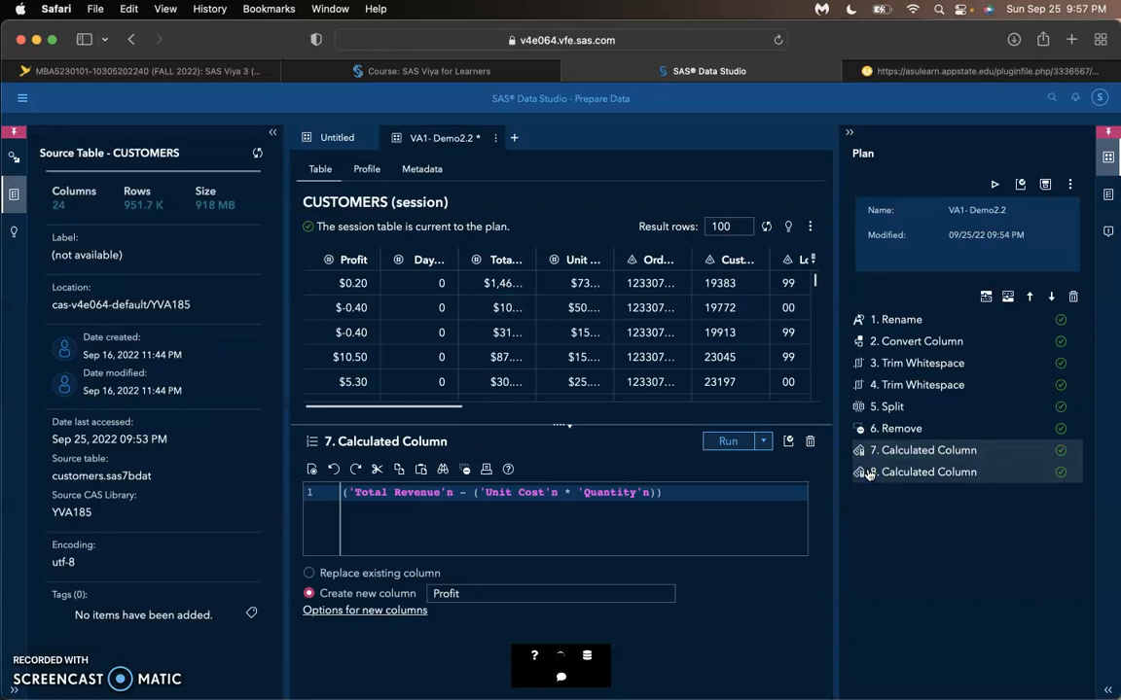
- Select the Split transform for Customer ID and run the plan from the beginning
{"action": "left_click", "coordinate": [876, 409]}
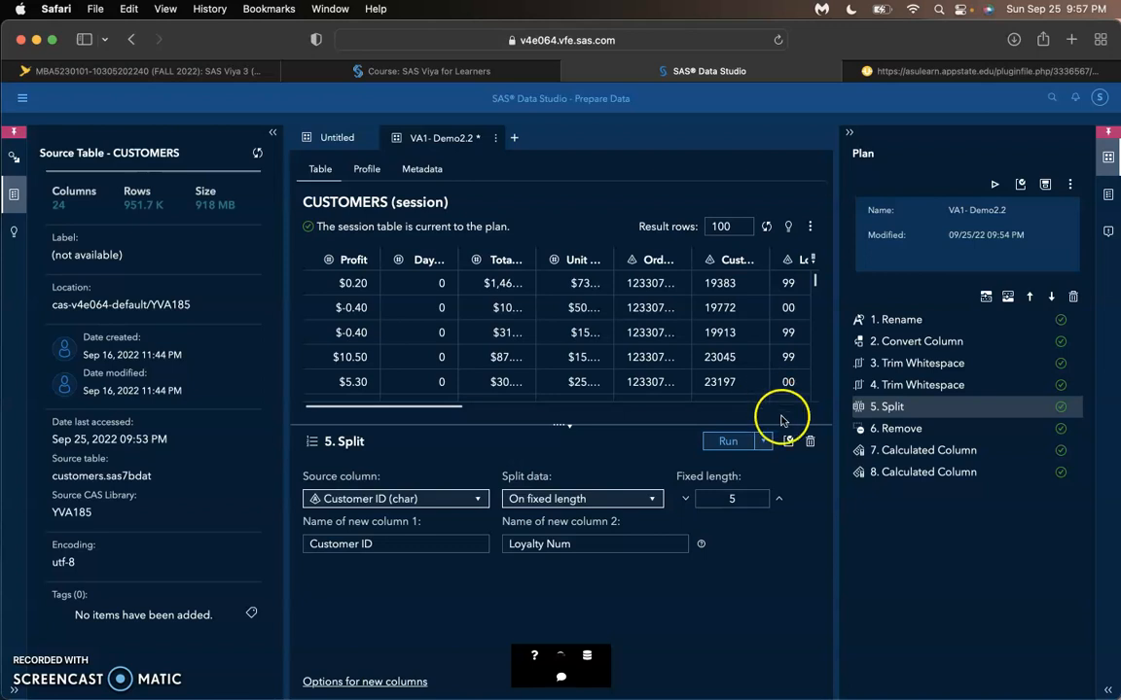
{"action": "left_click", "coordinate": [764, 442]}
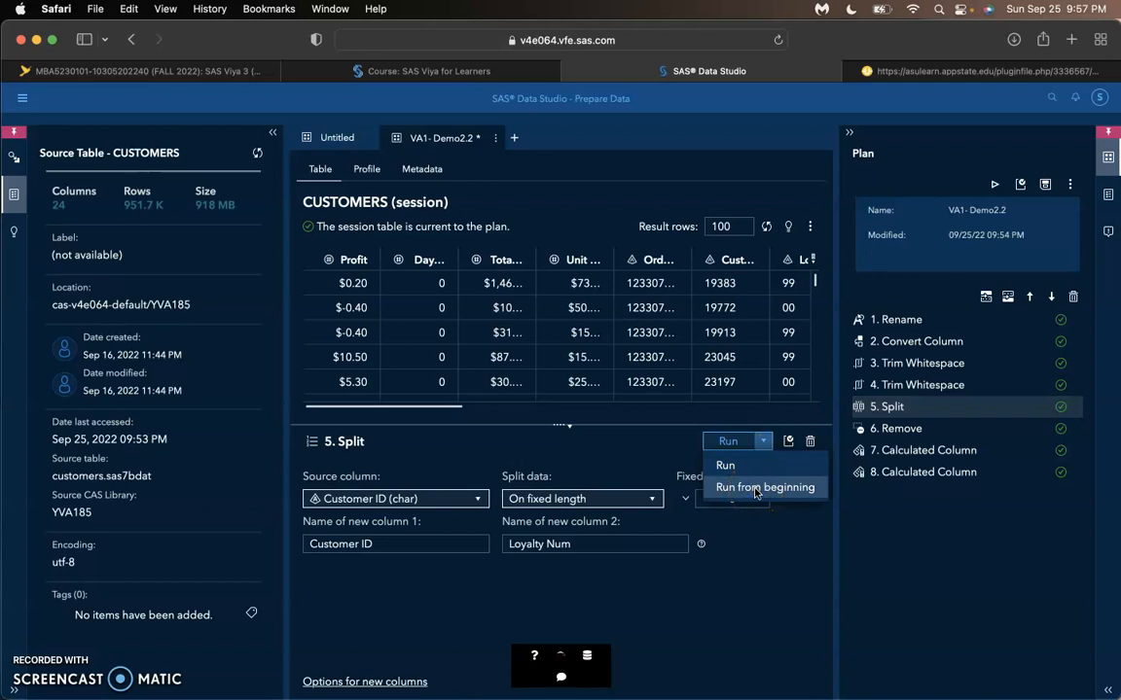
{"action": "left_click", "coordinate": [755, 489]}
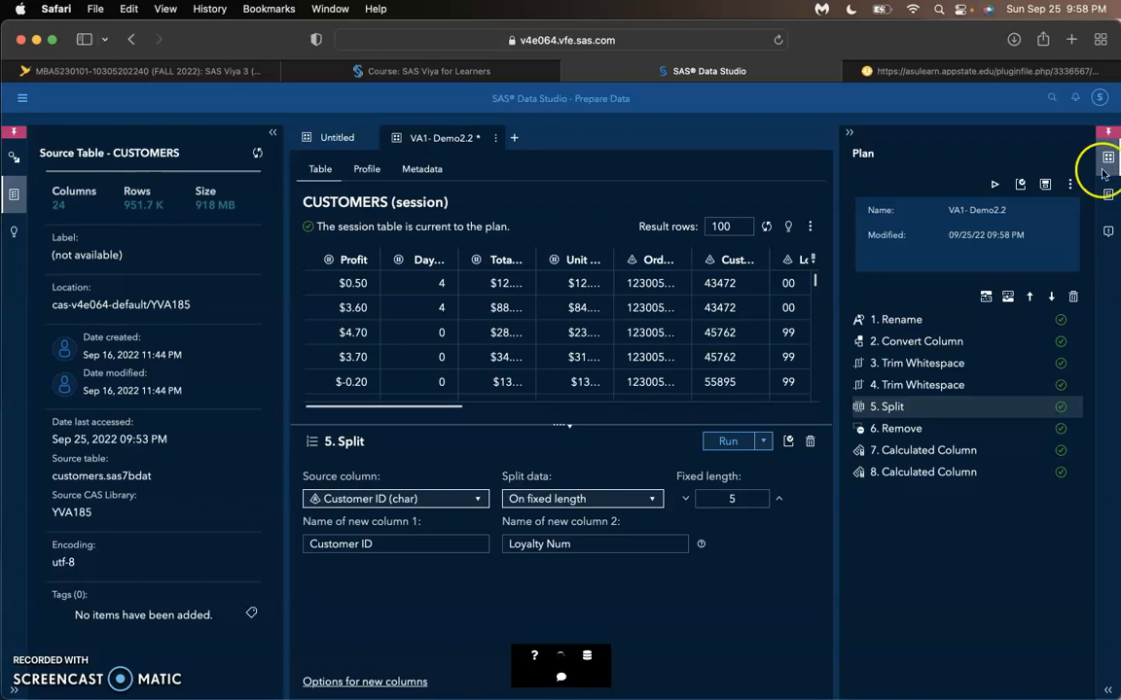
- Examine the Save As choices for saving the plan, the target table or both, and exit without saving
{"action": "left_click", "coordinate": [1067, 185]}
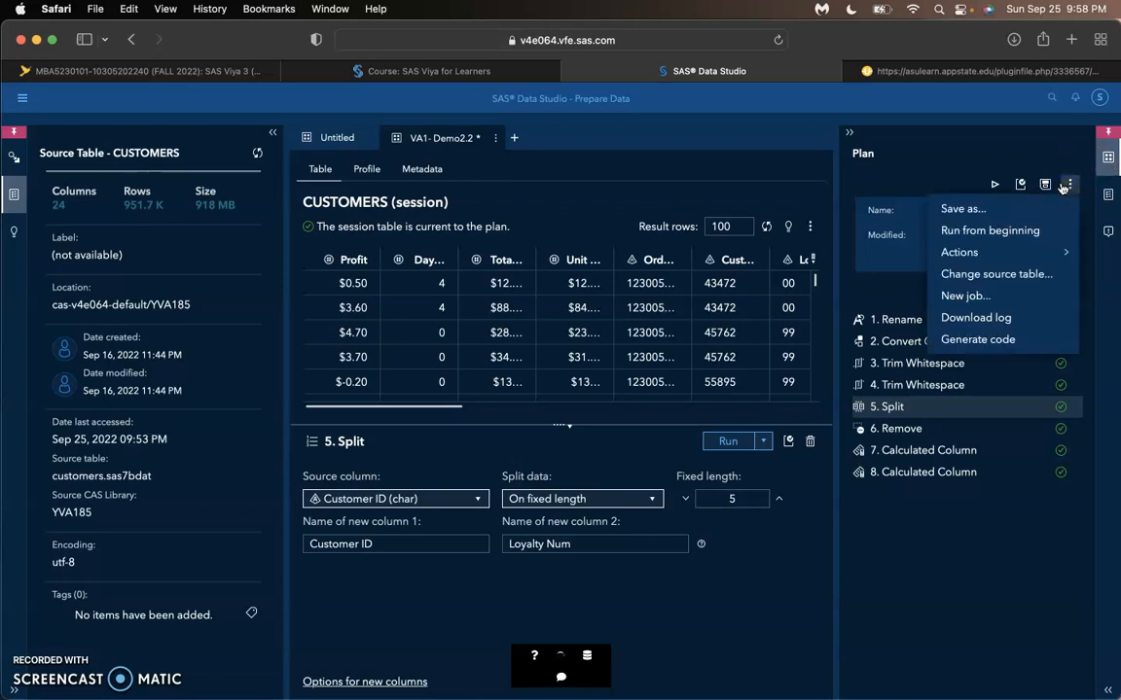
{"action": "left_click", "coordinate": [980, 210]}
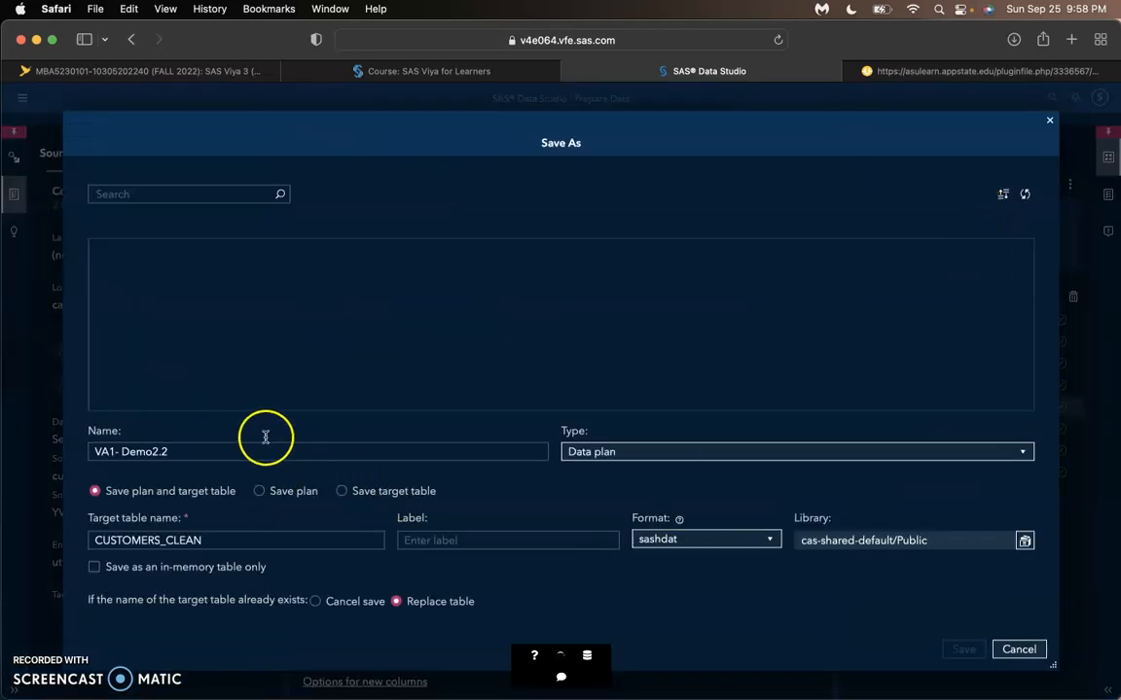
{"action": "left_click", "coordinate": [220, 455]}
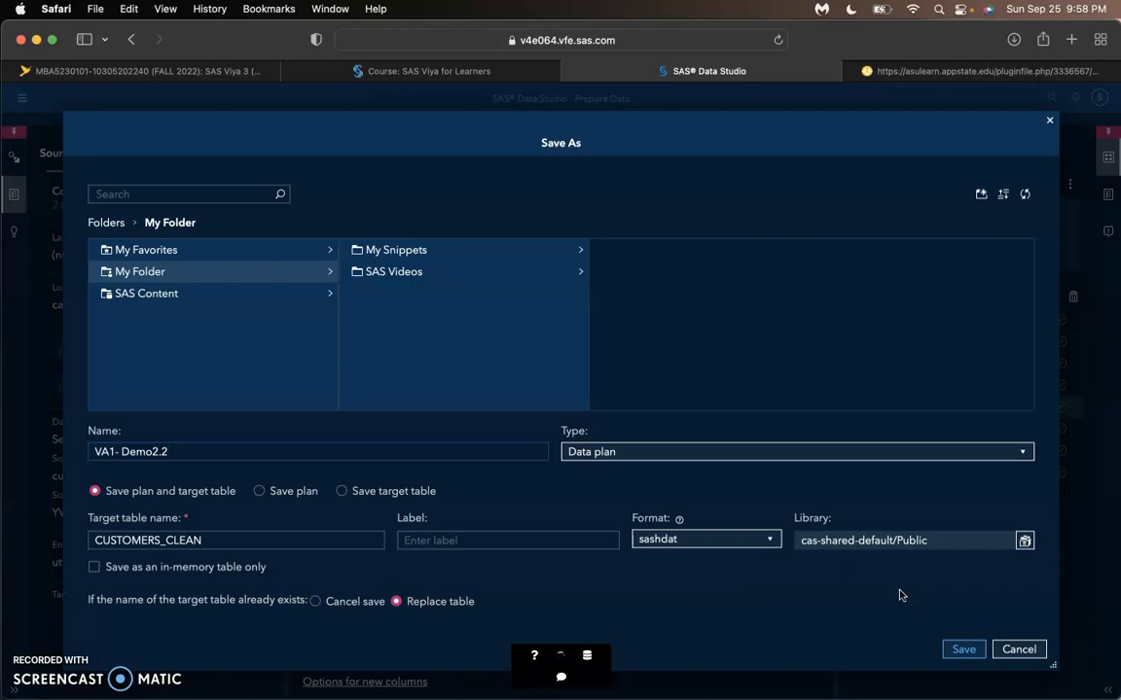
{"action": "left_click", "coordinate": [343, 492]}
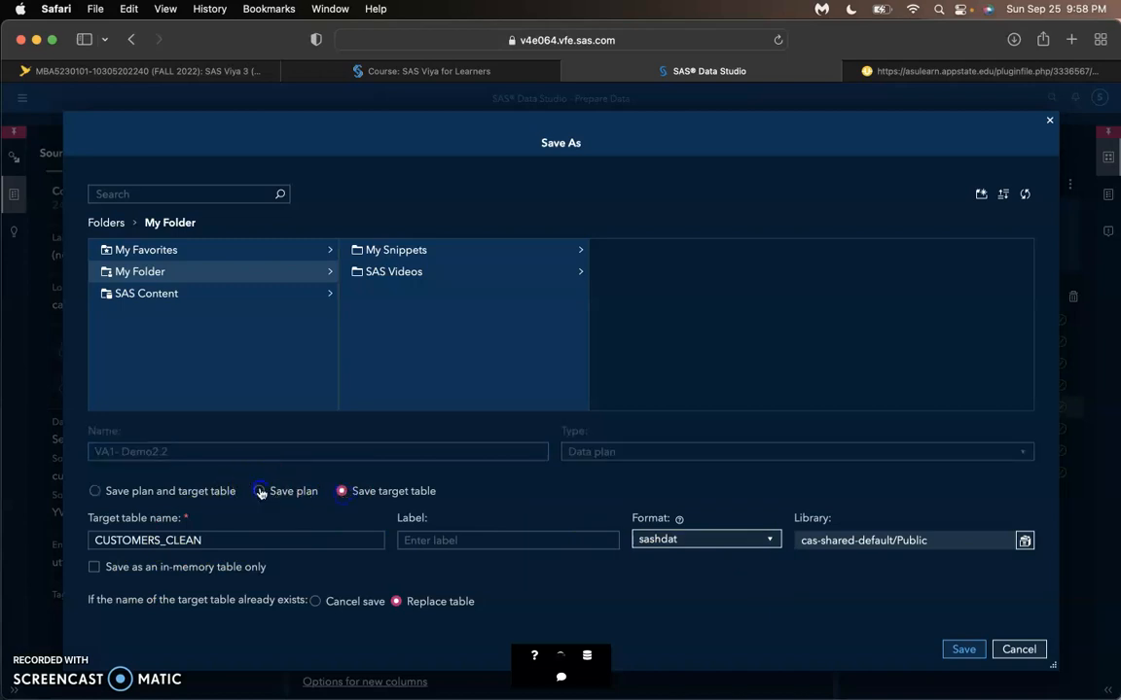
{"action": "left_click", "coordinate": [259, 491]}
{"action": "left_click", "coordinate": [94, 491]}
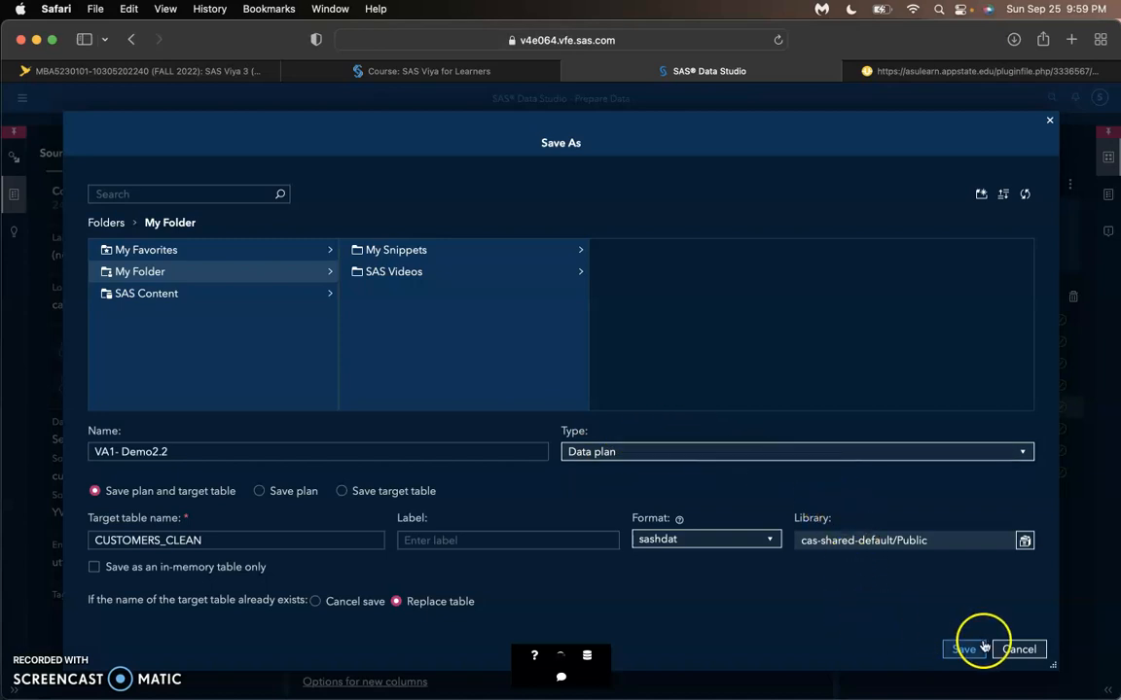
{"action": "left_click", "coordinate": [1016, 650]}
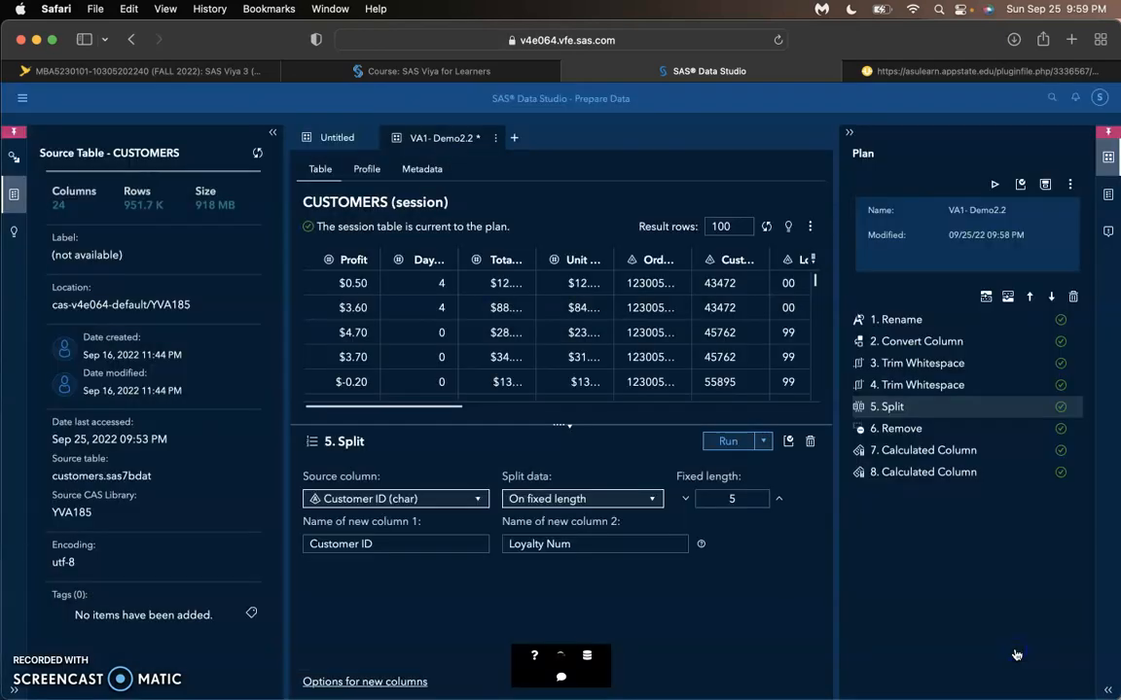